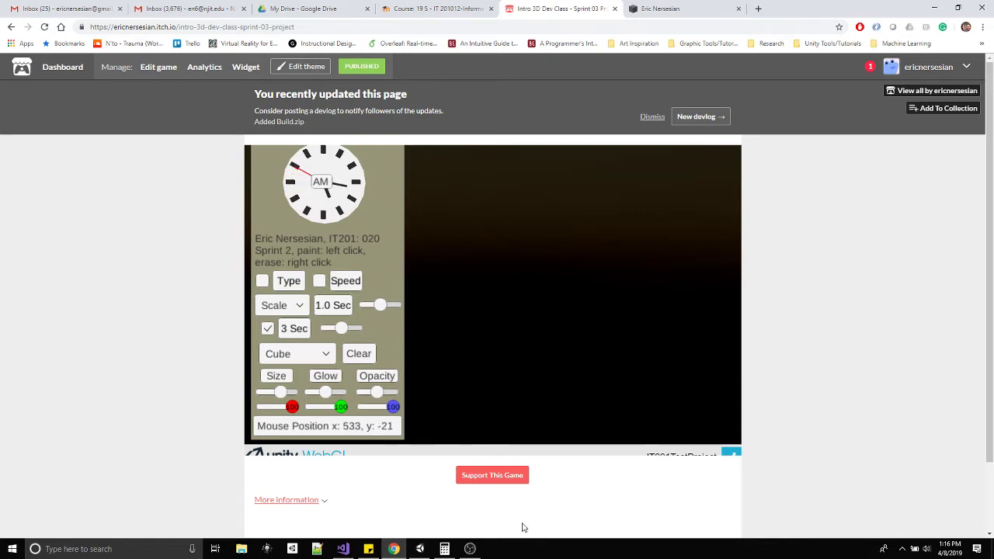
# Step: Switch from itch.io to the Moodle course schedule listing the Sprint 4 animation-by-code tasks
pyautogui.click(435, 11)
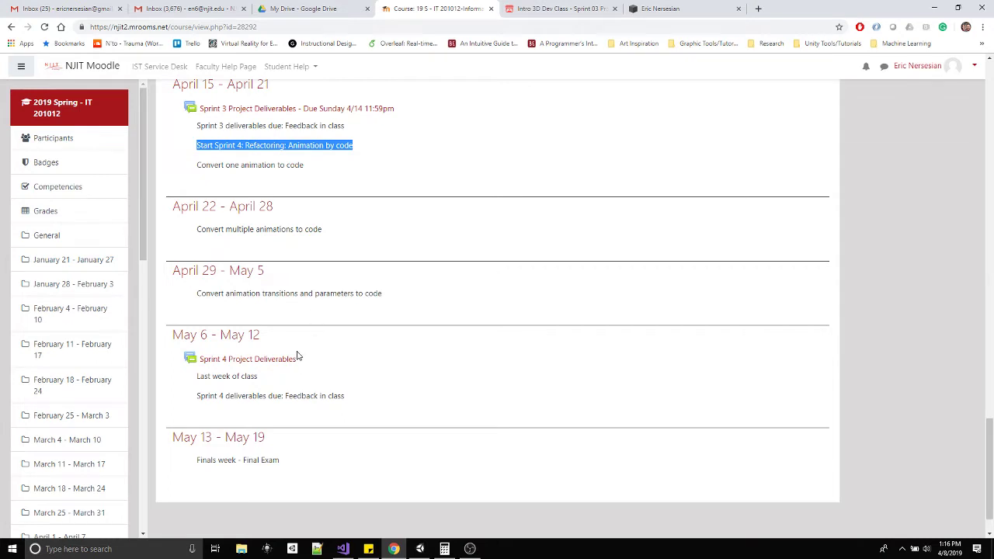
pyautogui.scroll(-1, 299, 353)
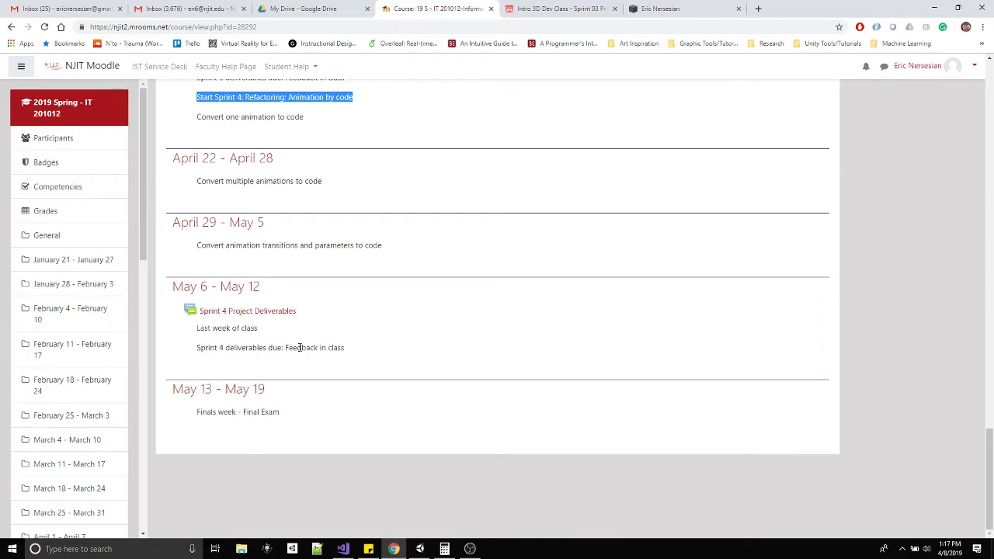
pyautogui.scroll(1, 414, 355)
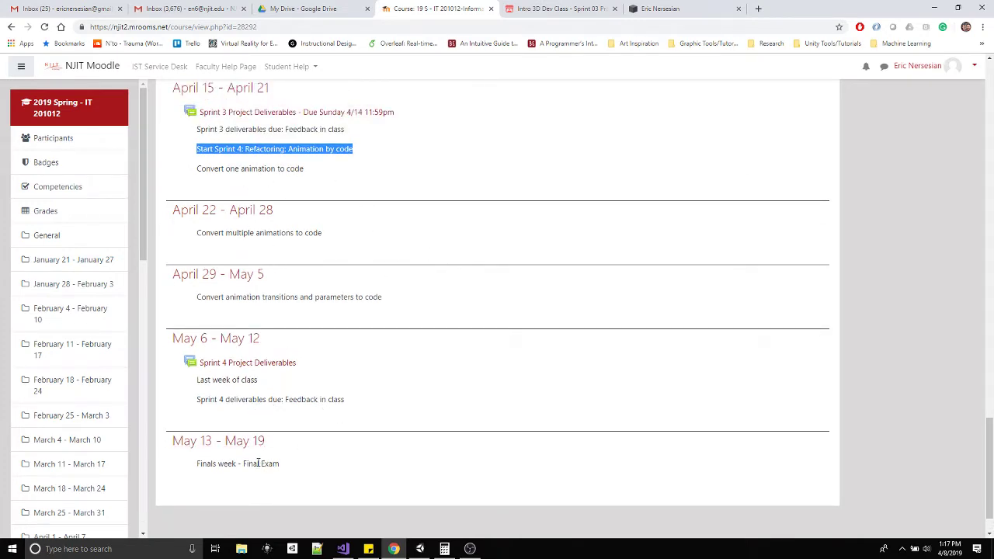
pyautogui.moveTo(199, 463); pyautogui.dragTo(289, 475)
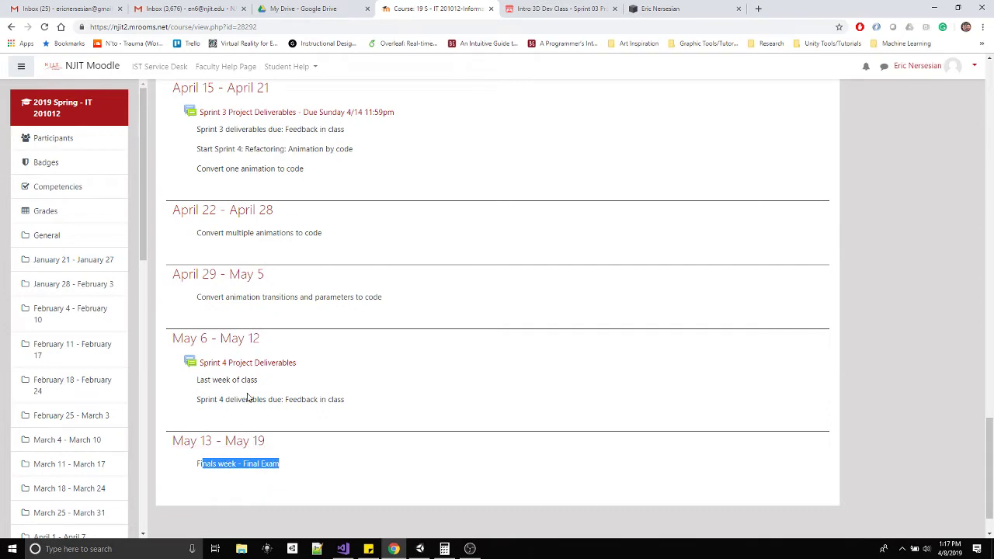
pyautogui.moveTo(224, 399); pyautogui.dragTo(315, 397)
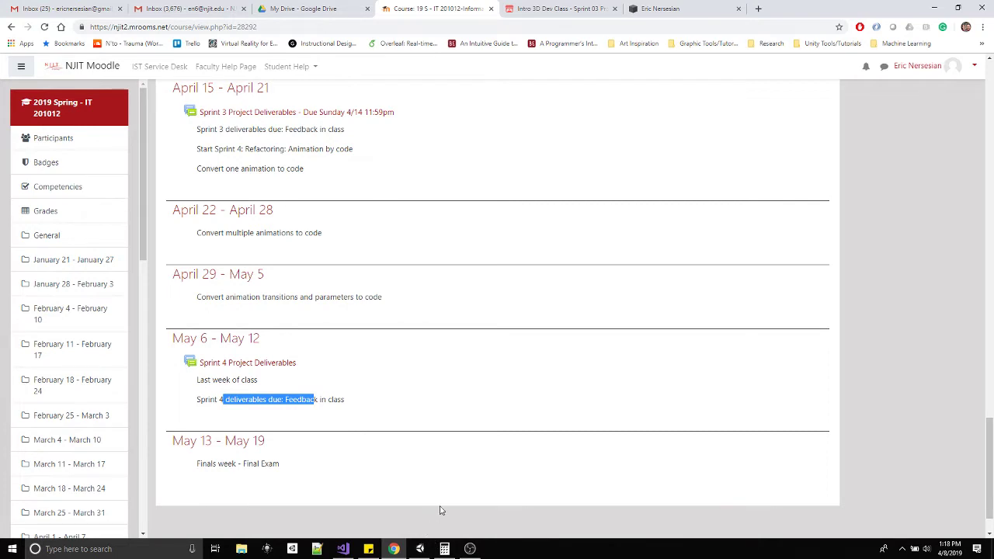
# Step: Stop play mode, collapse CanvasWorld and the Animation folder, and drop a CubeAnimated prefab into the scene
pyautogui.click(419, 549)
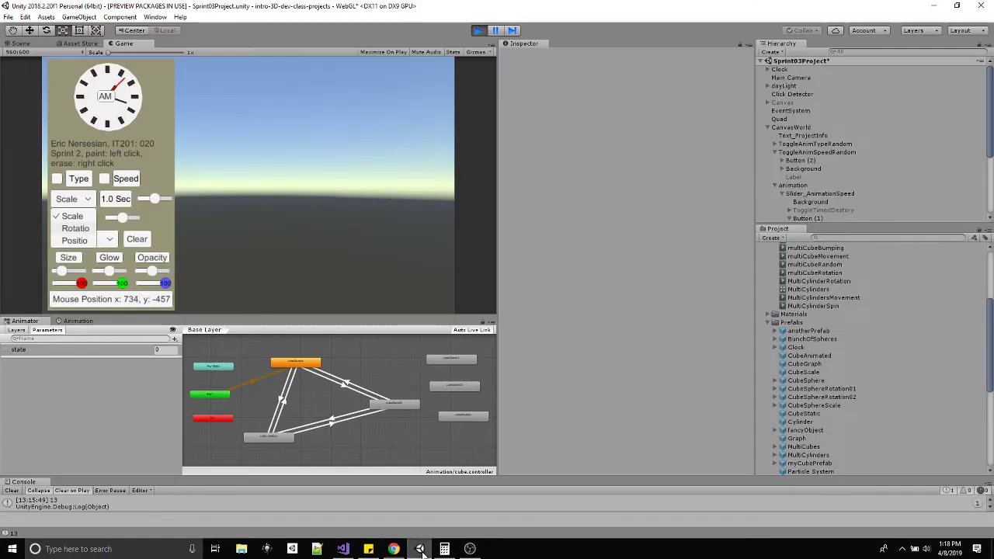
pyautogui.click(477, 29)
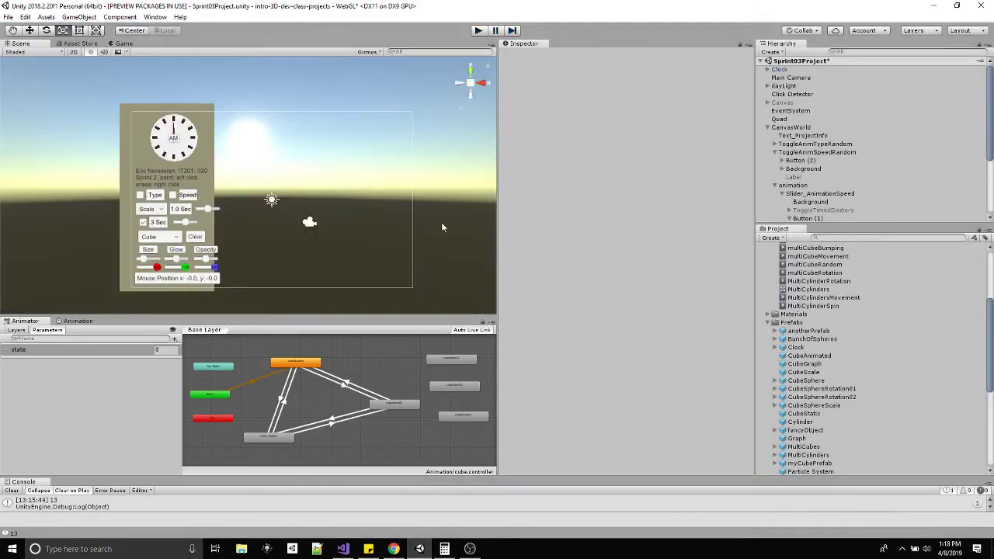
pyautogui.scroll(5, 857, 315)
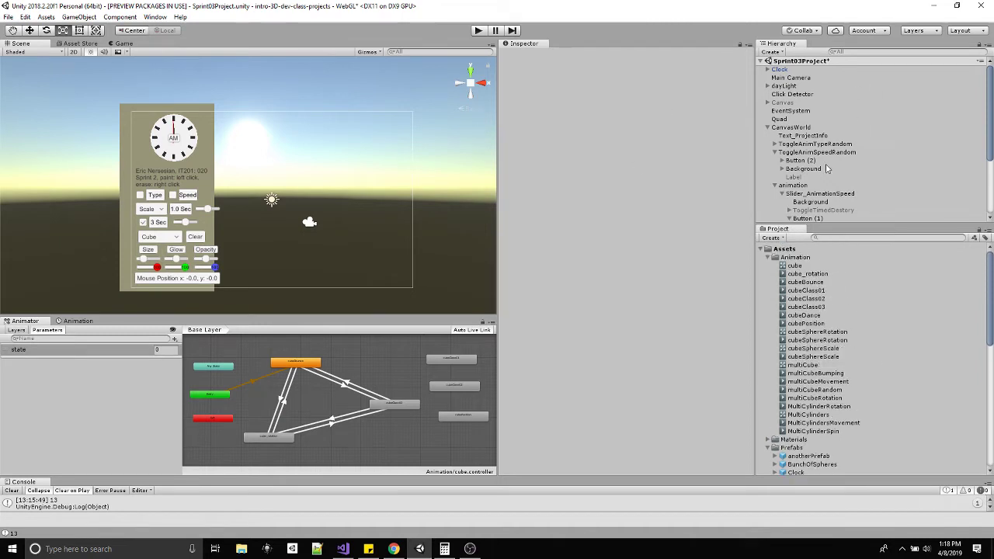
pyautogui.click(767, 127)
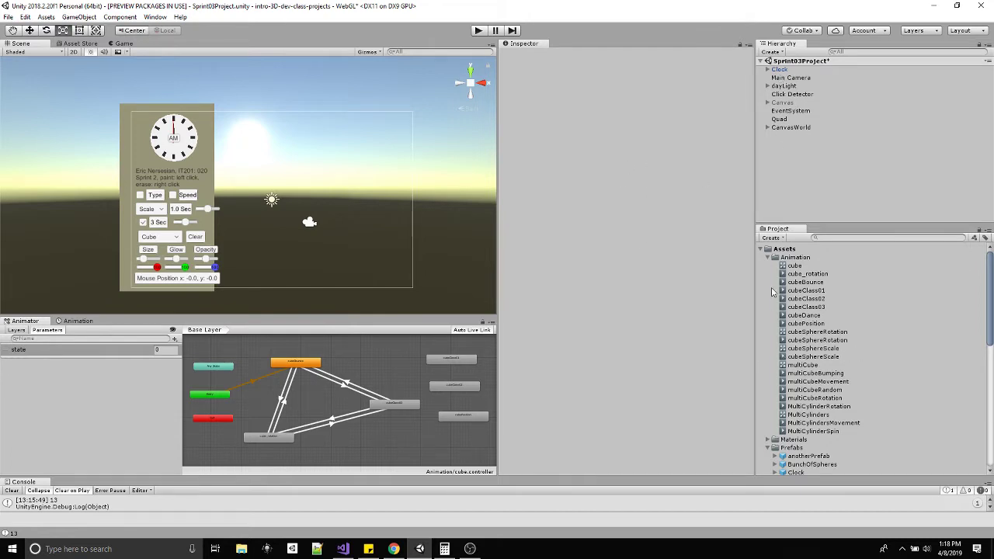
pyautogui.click(767, 257)
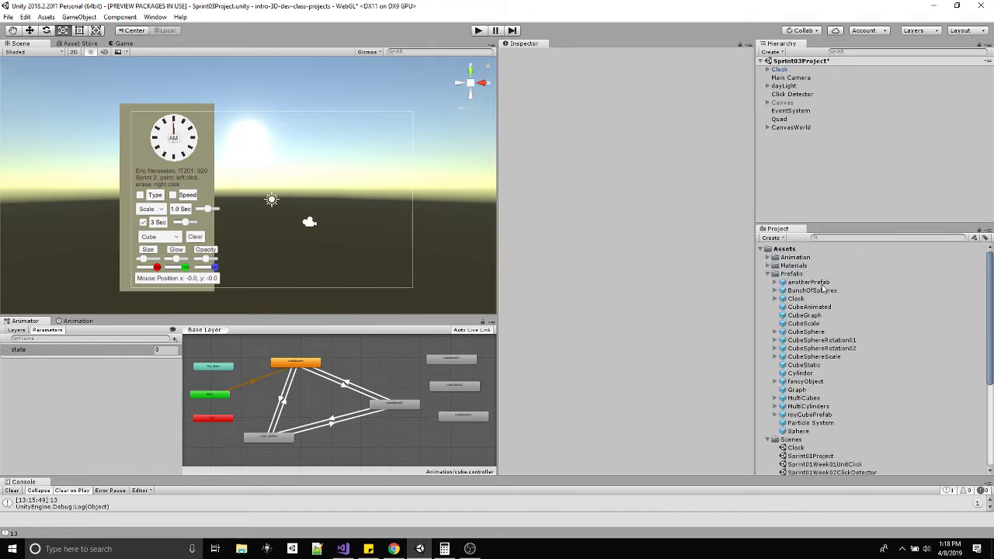
pyautogui.moveTo(804, 307); pyautogui.dragTo(317, 199)
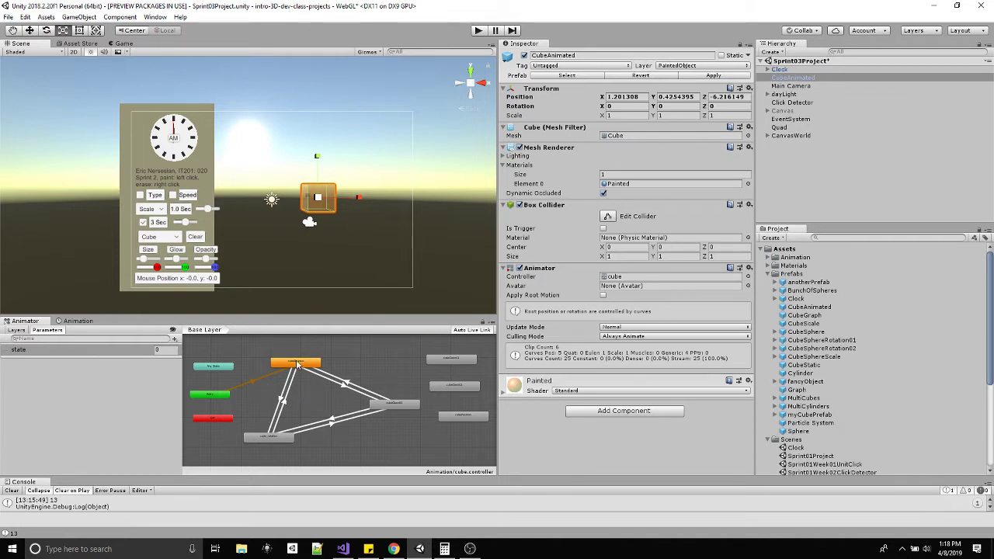
# Step: Inspect the cubePosition and cubeClass01 states, then rearrange the cubeBounce, cube_rotation and cubeClass03 nodes
pyautogui.click(462, 386)
pyautogui.click(451, 359)
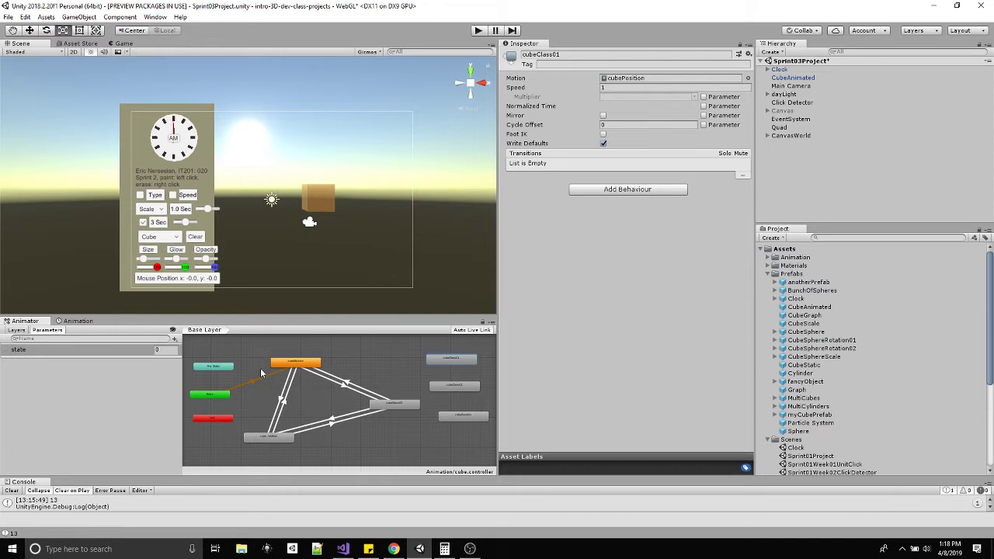
pyautogui.moveTo(303, 370); pyautogui.dragTo(307, 382)
pyautogui.moveTo(272, 441); pyautogui.dragTo(287, 440)
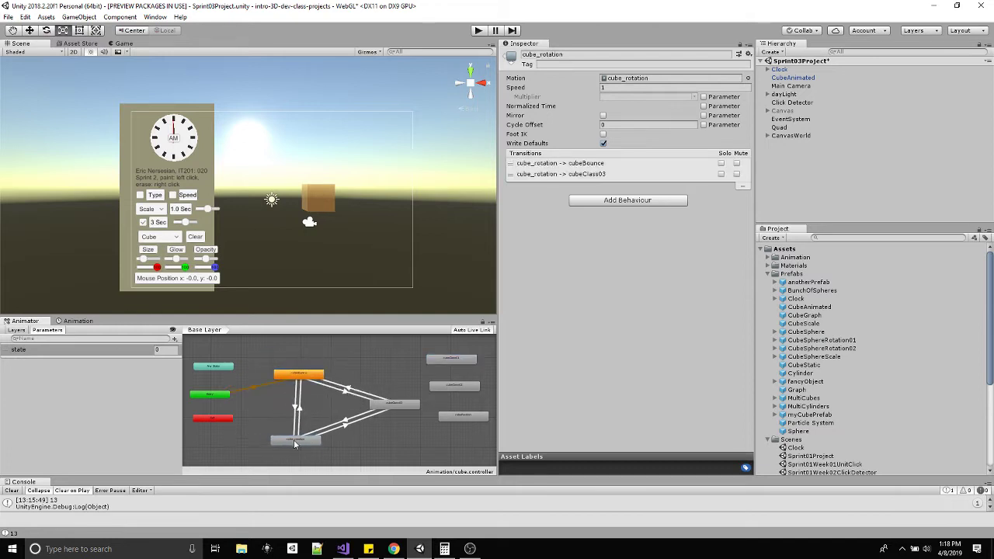
pyautogui.moveTo(398, 410); pyautogui.dragTo(385, 418)
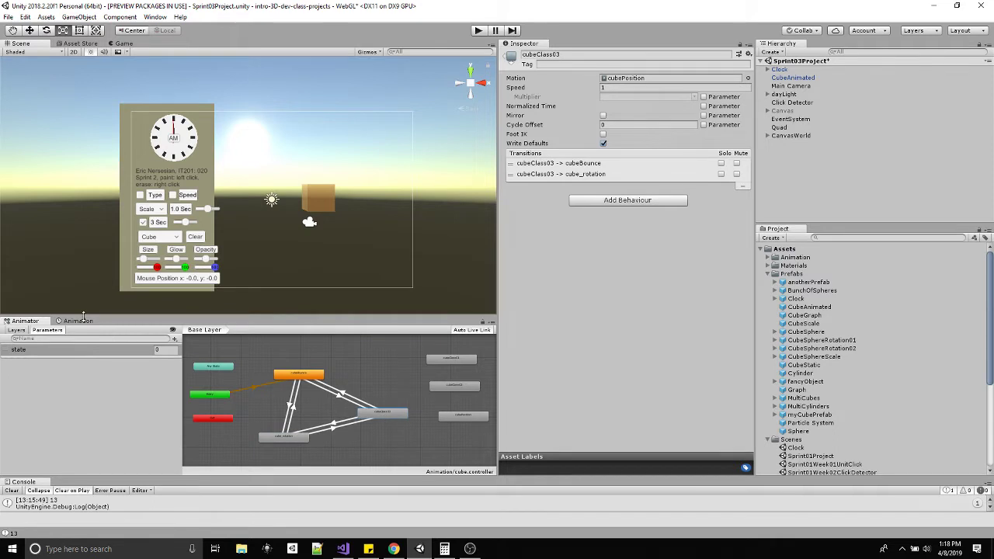
# Step: In the Animation window, select CubeAnimated and scrub through the cubeBounce clip
pyautogui.click(79, 321)
pyautogui.click(803, 78)
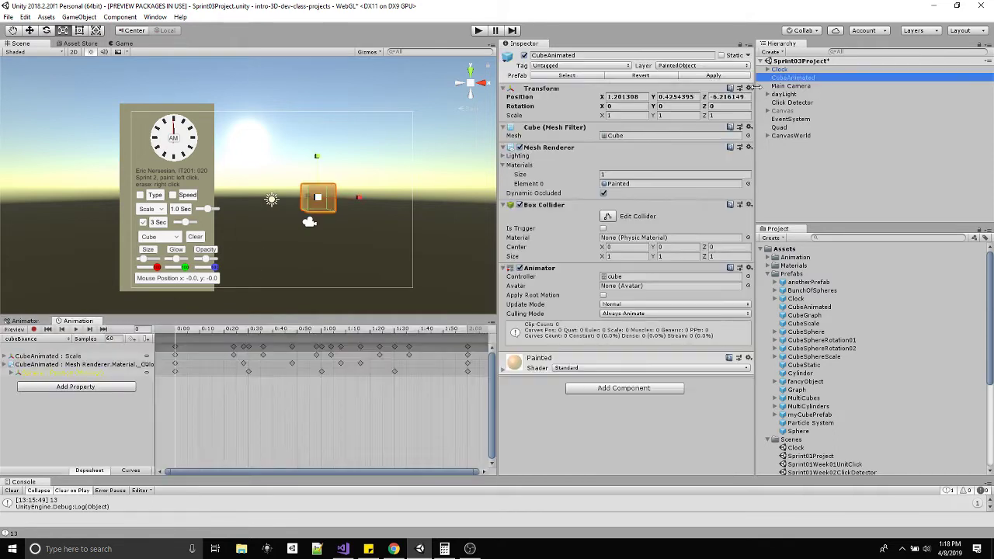
pyautogui.keyDown('alt'); pyautogui.moveTo(377, 213); pyautogui.dragTo(303, 192); pyautogui.keyUp('alt')
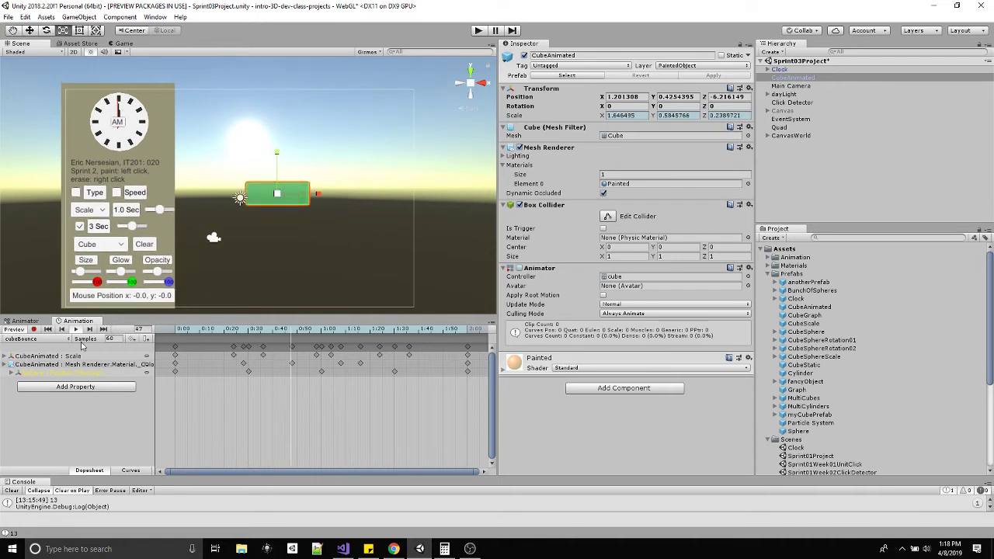
# Step: Play previews of the cube_rotation and cubePosition clips, then return to the Animator graph
pyautogui.click(58, 344)
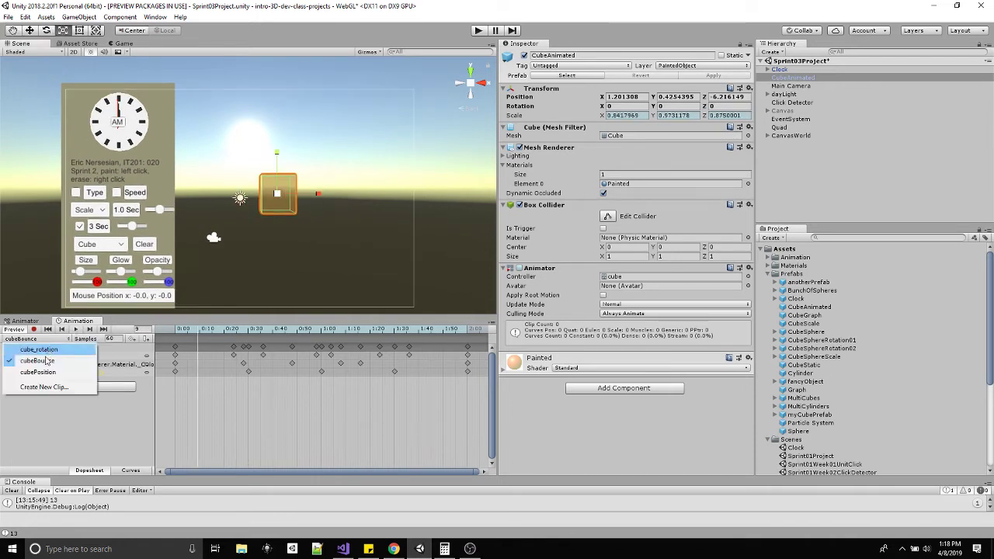
pyautogui.click(45, 362)
pyautogui.click(76, 329)
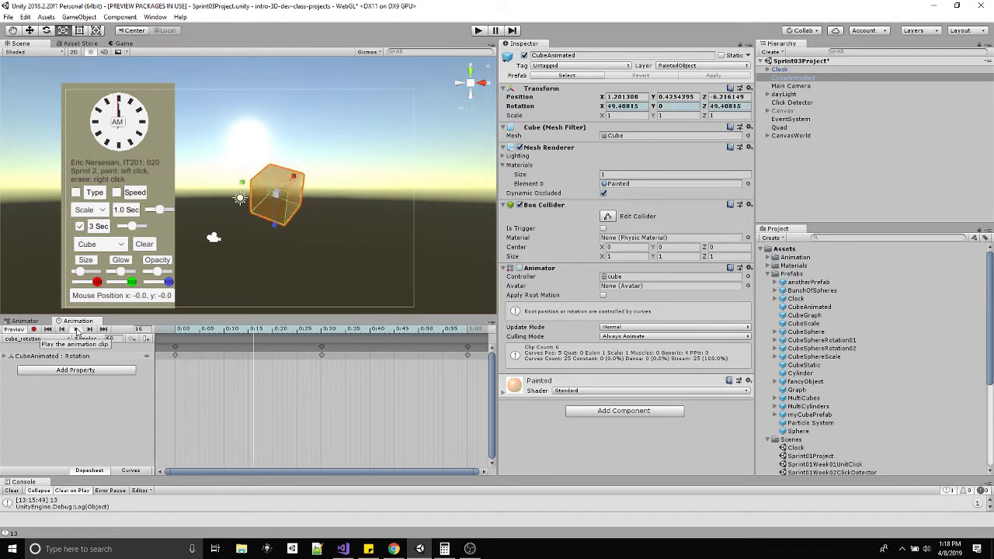
pyautogui.click(35, 339)
pyautogui.click(39, 373)
pyautogui.click(75, 329)
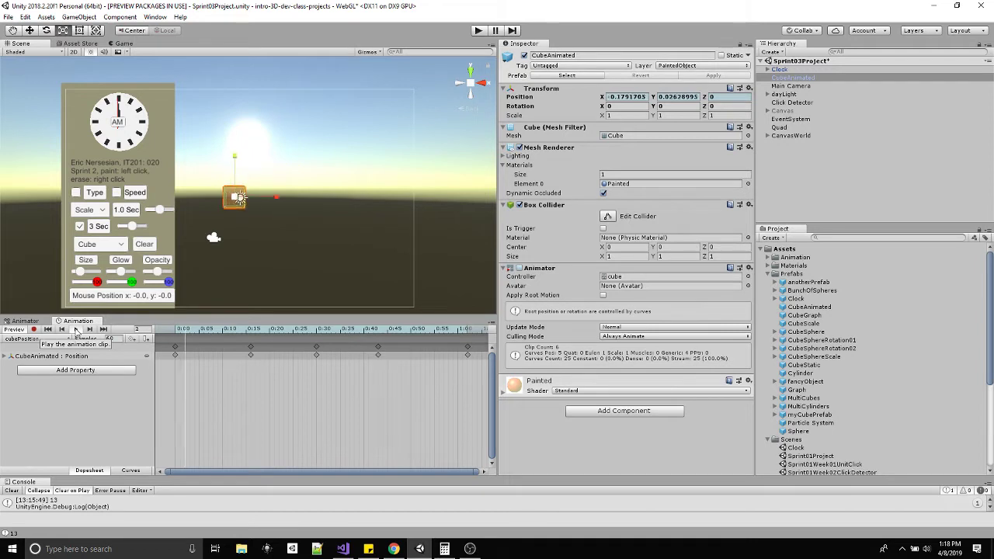
pyautogui.click(25, 321)
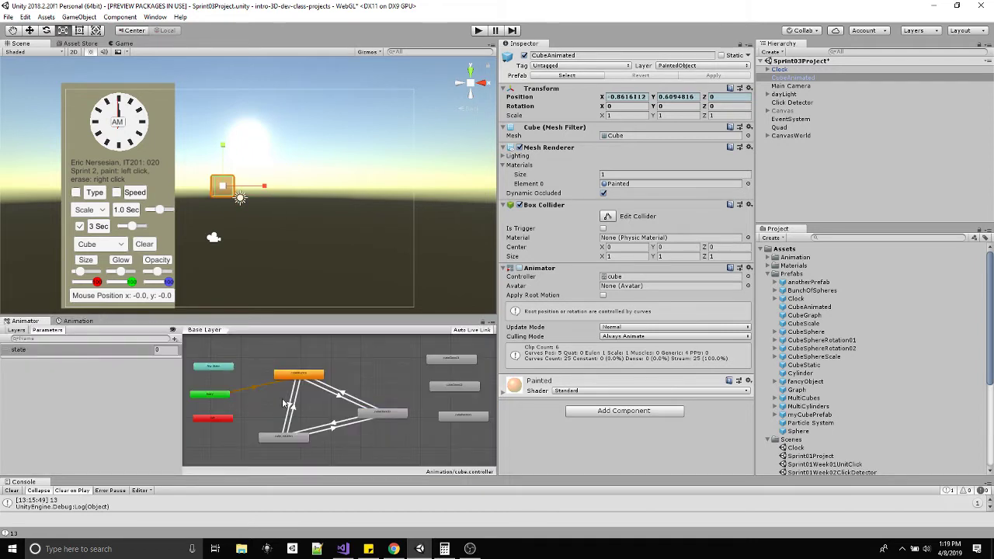
# Step: Spread apart the cubeBounce, cube_rotation and cubeClass03 state nodes in the graph
pyautogui.moveTo(299, 375); pyautogui.dragTo(307, 365)
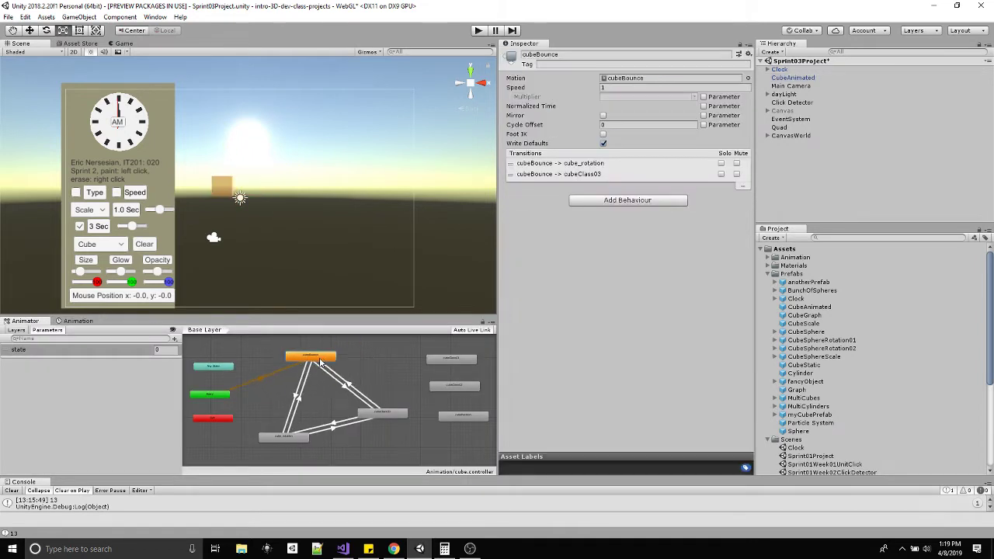
pyautogui.moveTo(288, 438); pyautogui.dragTo(270, 440)
pyautogui.moveTo(378, 420); pyautogui.dragTo(372, 414)
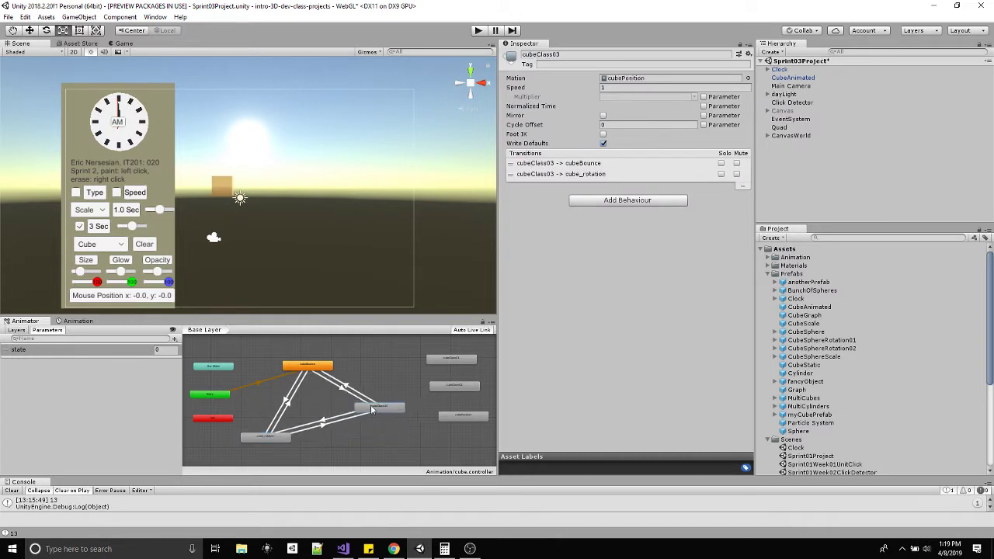
pyautogui.moveTo(276, 441); pyautogui.dragTo(287, 450)
# Step: Review the cubeBounce→cube_rotation and cube_rotation→cubeClass03 transitions and their state parameter conditions
pyautogui.click(292, 403)
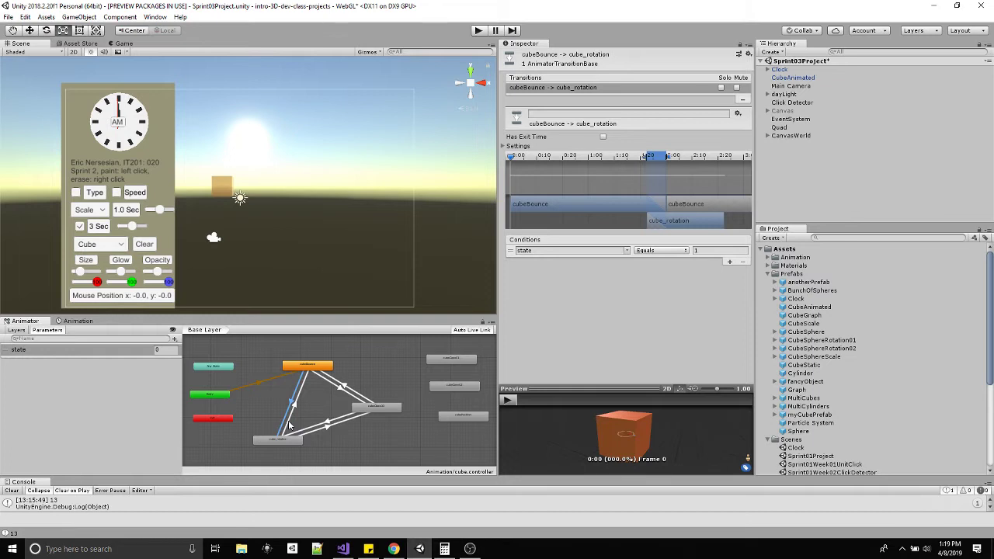
pyautogui.click(84, 353)
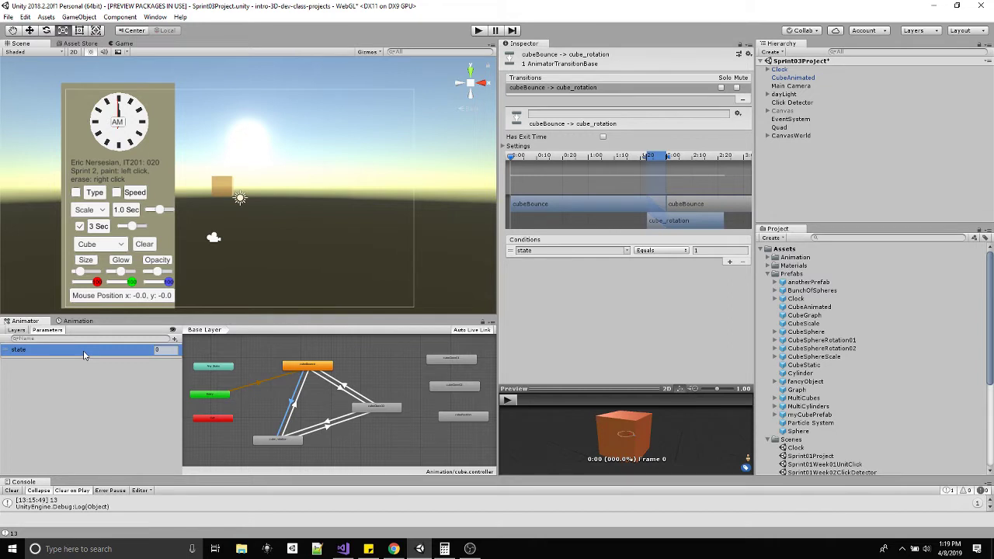
pyautogui.moveTo(313, 366)
pyautogui.mouseDown()
pyautogui.moveTo(311, 402)
pyautogui.moveTo(307, 382)
pyautogui.mouseUp()
pyautogui.click(335, 427)
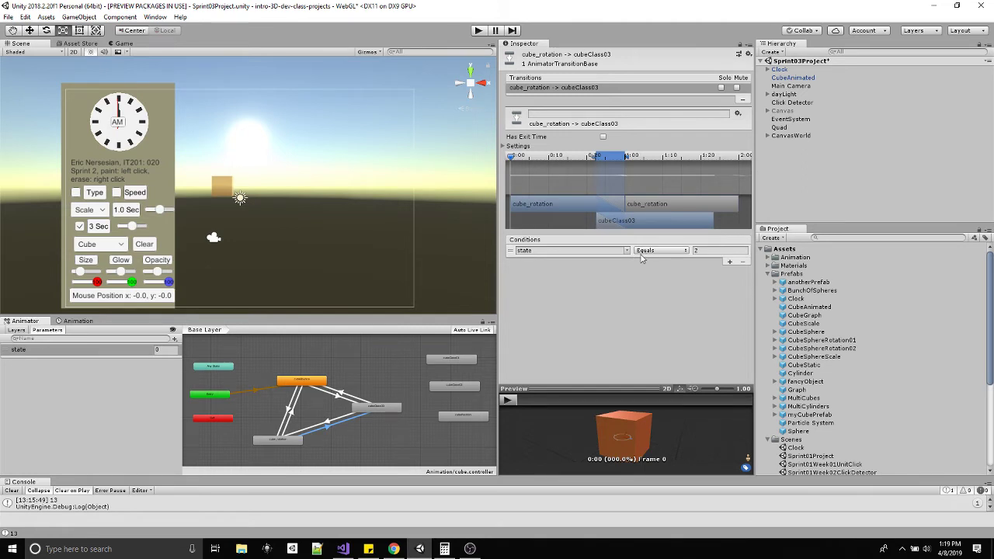
pyautogui.moveTo(370, 409); pyautogui.dragTo(365, 419)
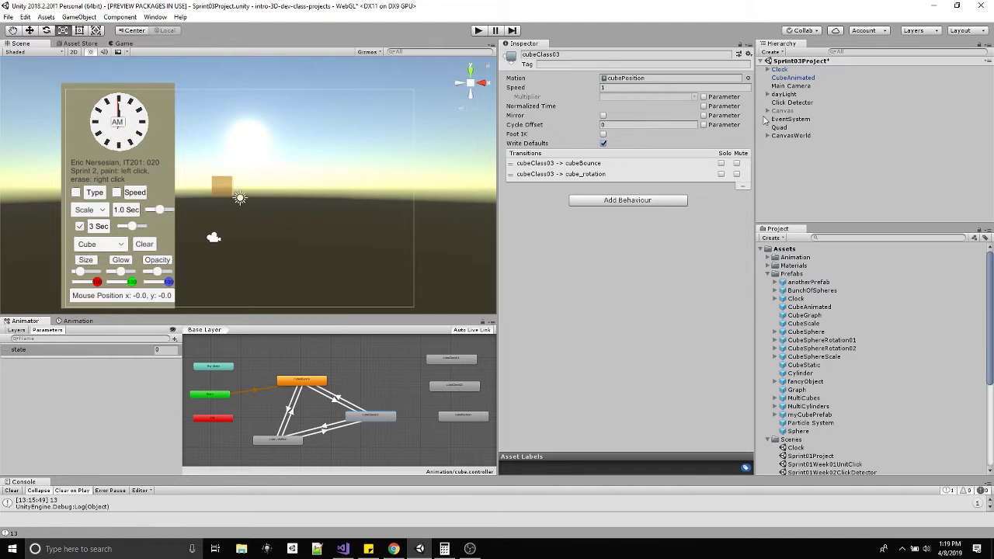
# Step: Delete CubeAnimated and place a MultiCubes prefab instance in the scene
pyautogui.click(792, 78)
pyautogui.press('Delete')
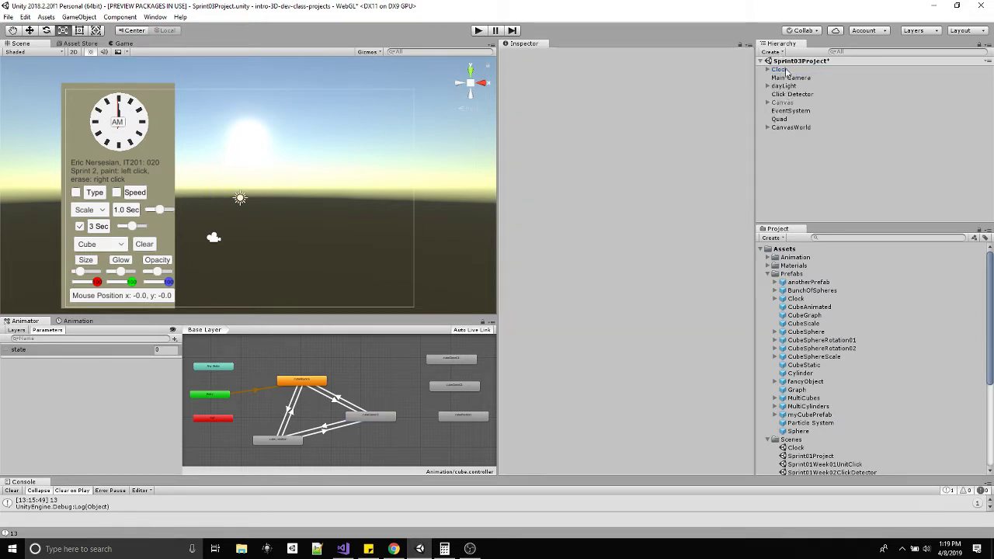
pyautogui.moveTo(807, 399); pyautogui.dragTo(297, 189)
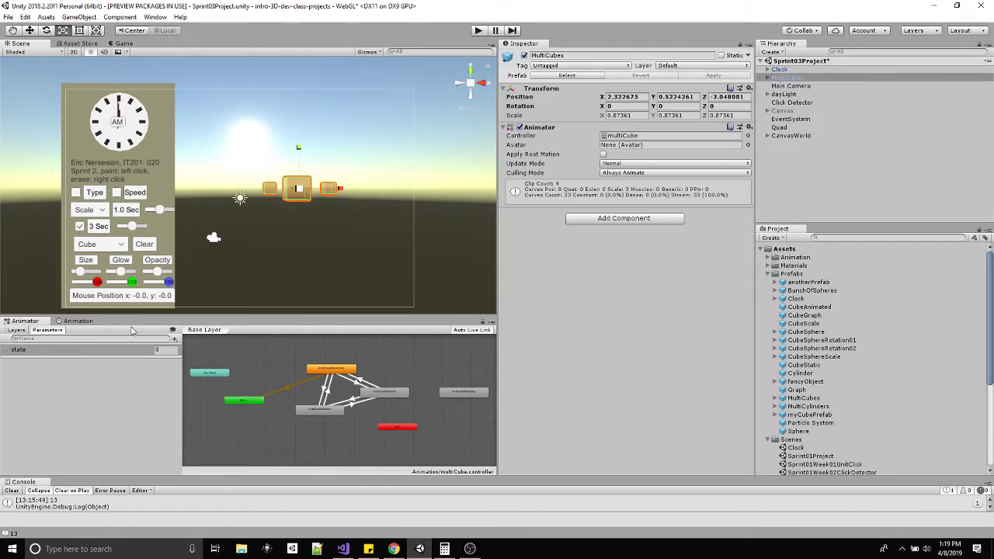
# Step: Play the multiCubeMovement clip and frame the three scaling cubes up close in the Scene view
pyautogui.click(76, 321)
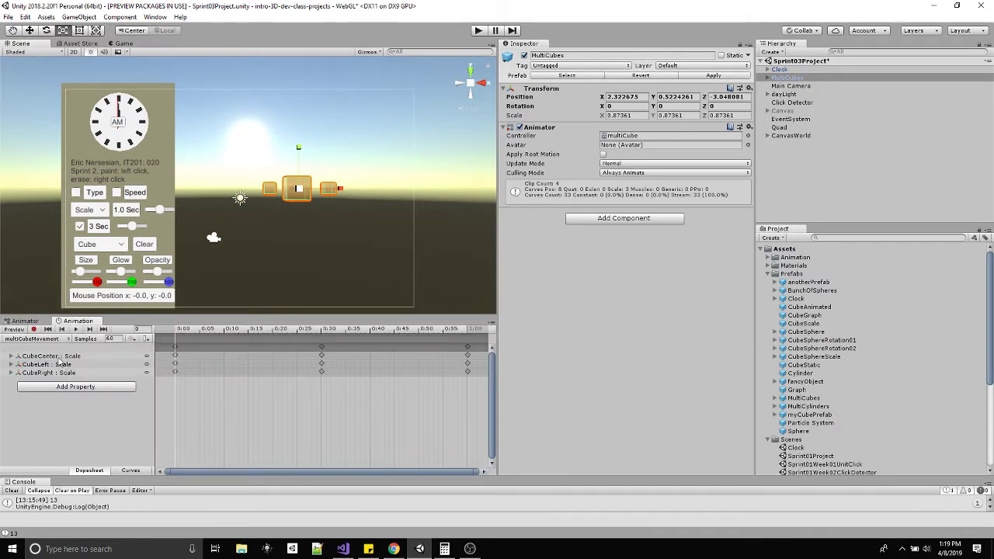
pyautogui.click(35, 341)
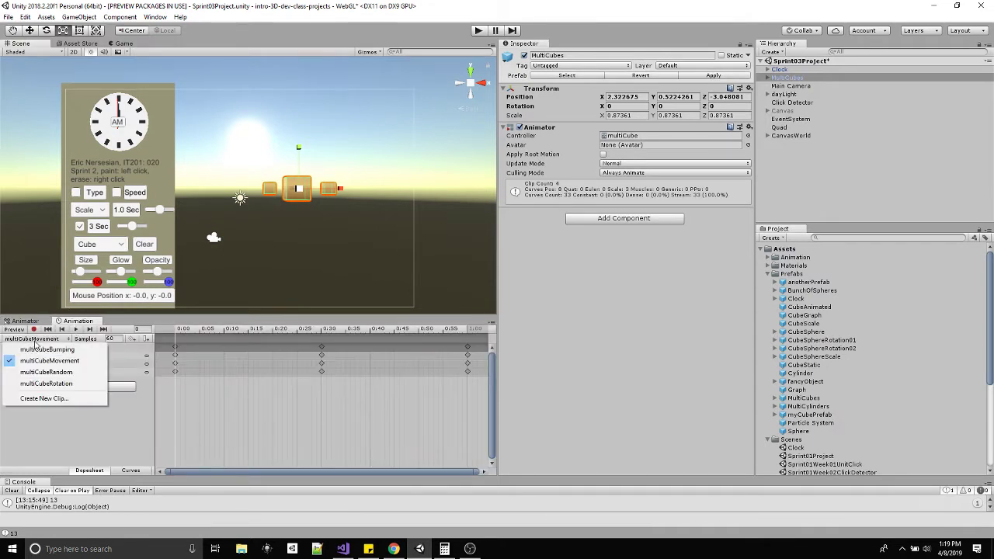
pyautogui.click(45, 361)
pyautogui.click(75, 329)
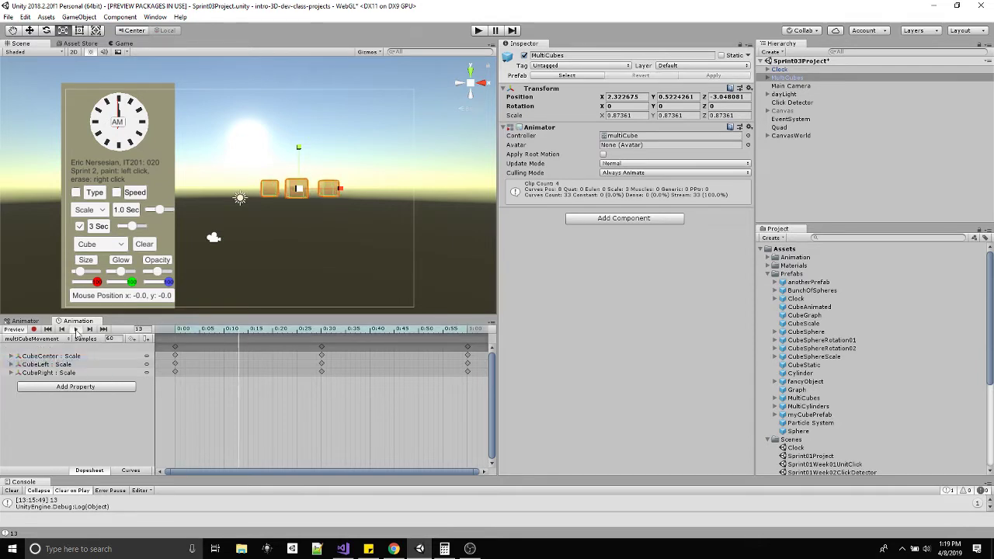
pyautogui.press('f')
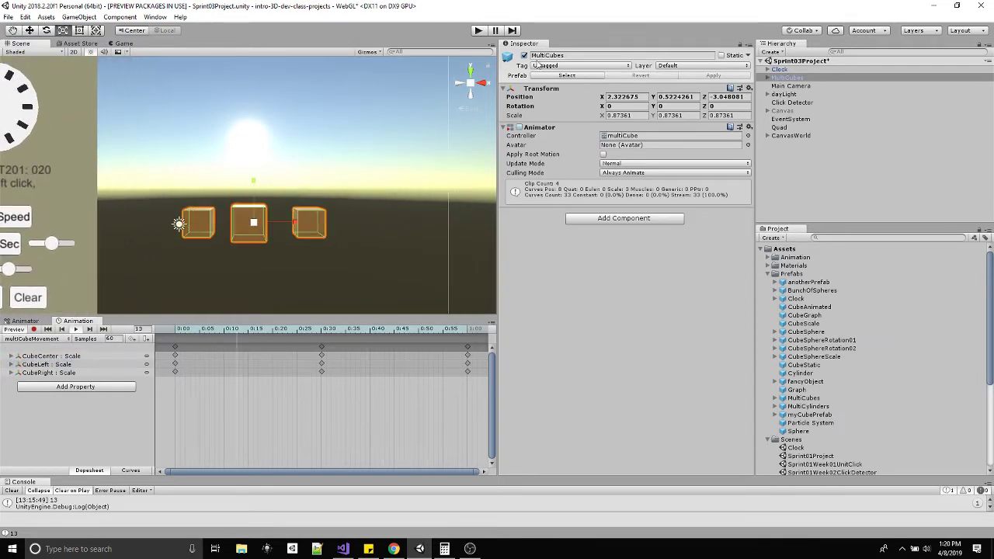
pyautogui.moveTo(365, 155); pyautogui.dragTo(477, 146)
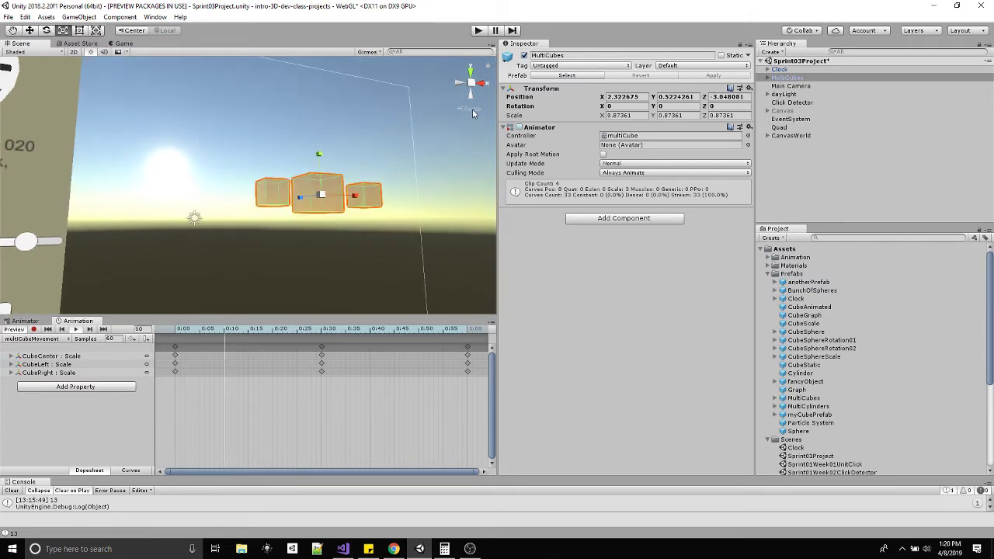
pyautogui.click(472, 108)
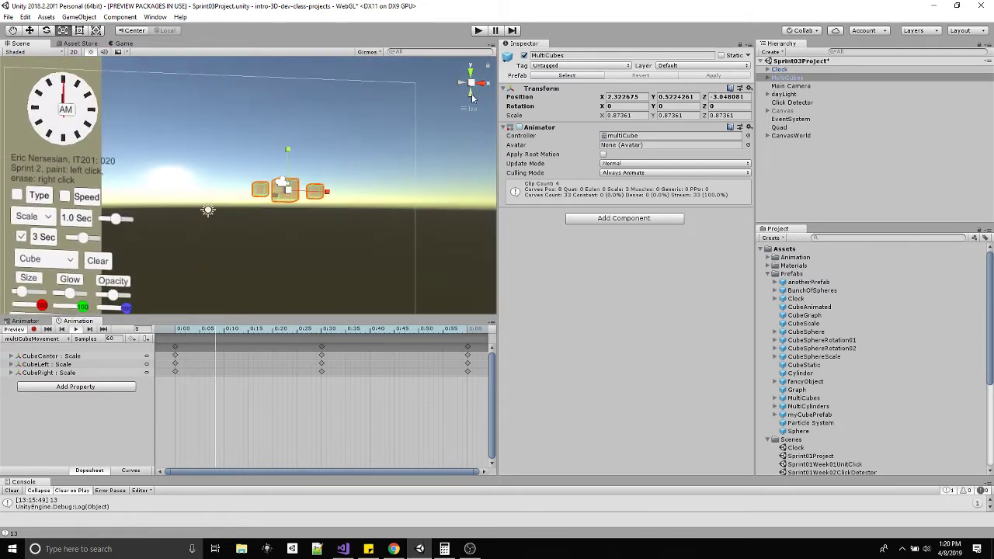
pyautogui.click(472, 98)
pyautogui.press('f')
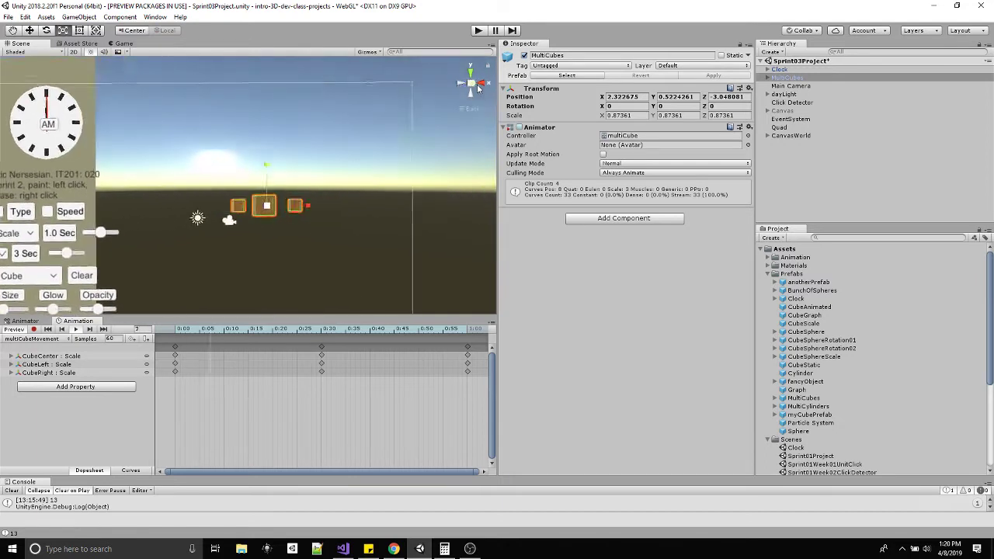
pyautogui.scroll(3, 284, 214)
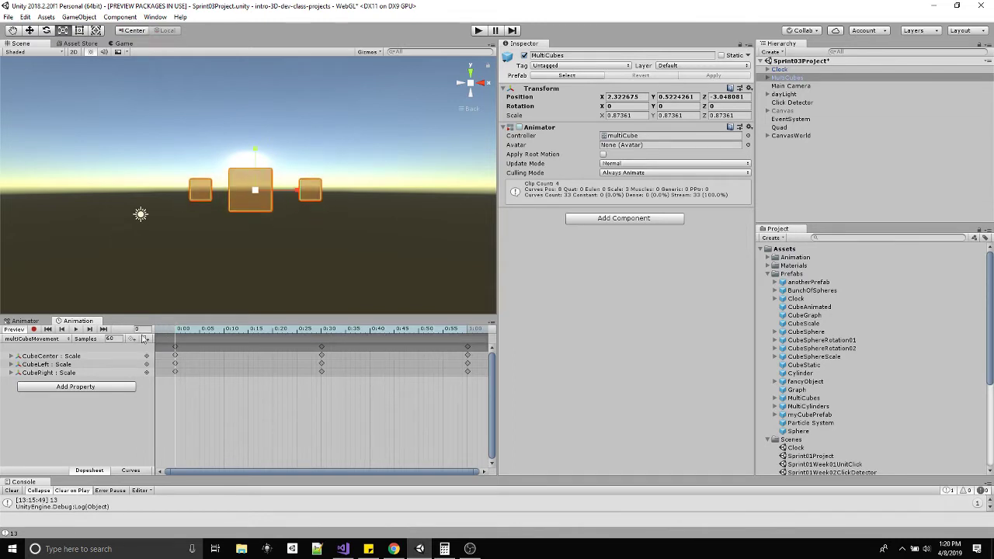
# Step: View multiCubeMovement as scale curves and select the CubeCenter, CubeLeft and CubeRight children
pyautogui.click(133, 471)
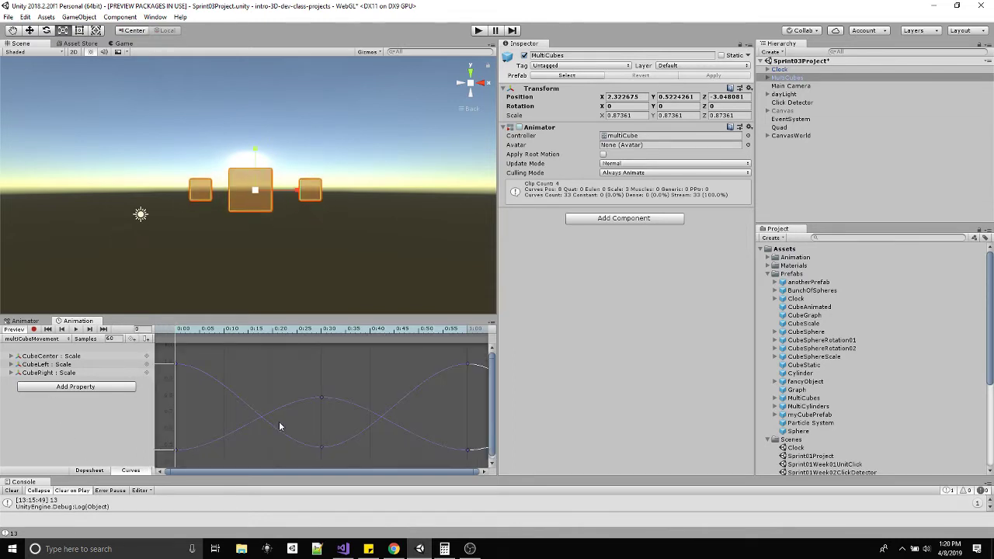
pyautogui.moveTo(206, 335); pyautogui.dragTo(160, 334)
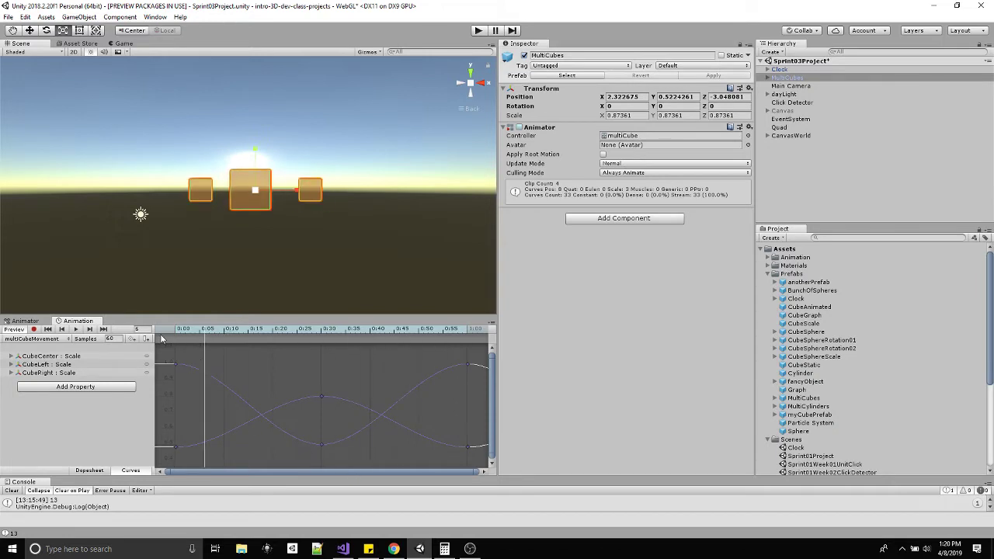
pyautogui.click(767, 78)
pyautogui.click(795, 87)
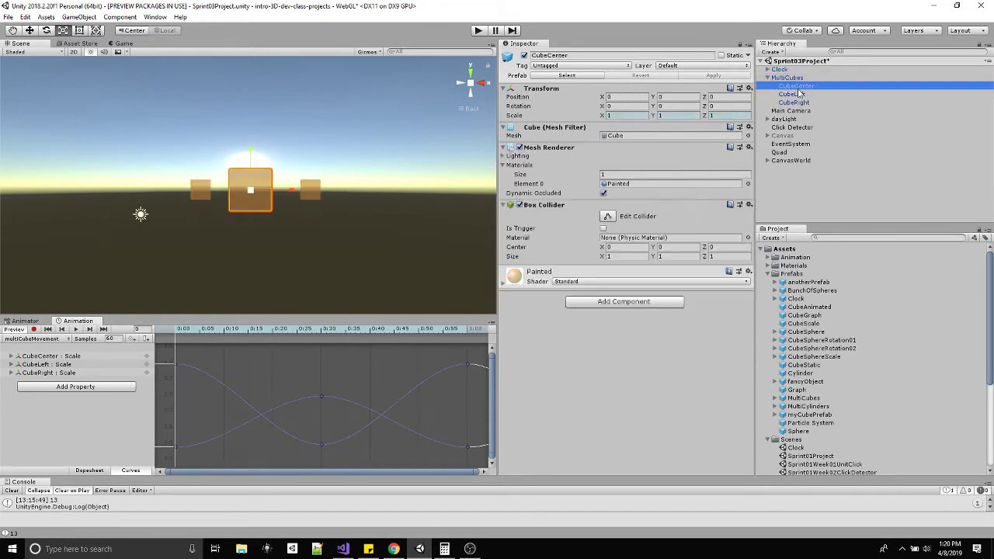
pyautogui.click(793, 94)
pyautogui.click(793, 102)
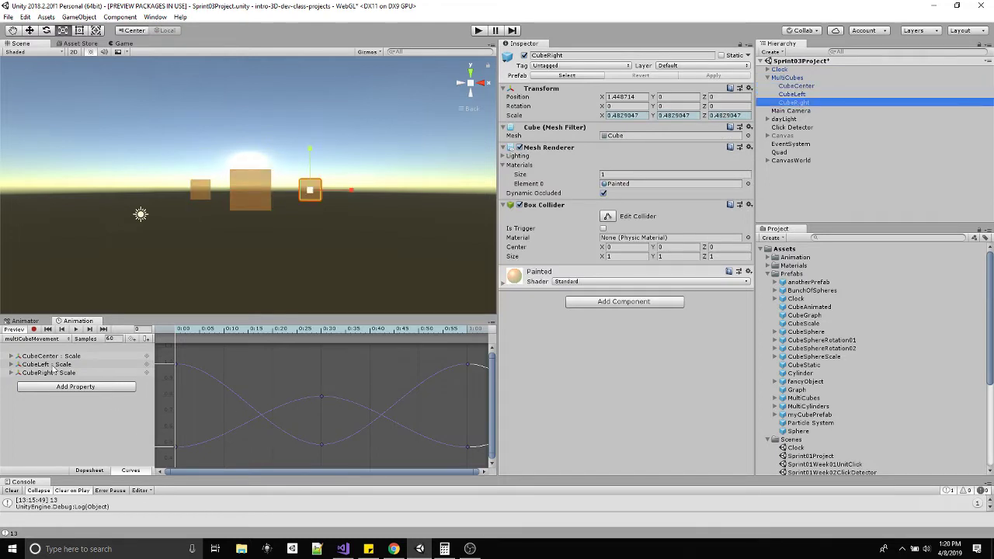
# Step: Bring up the multiCube controller's state graph and nudge the multiCubeRotation node
pyautogui.click(32, 339)
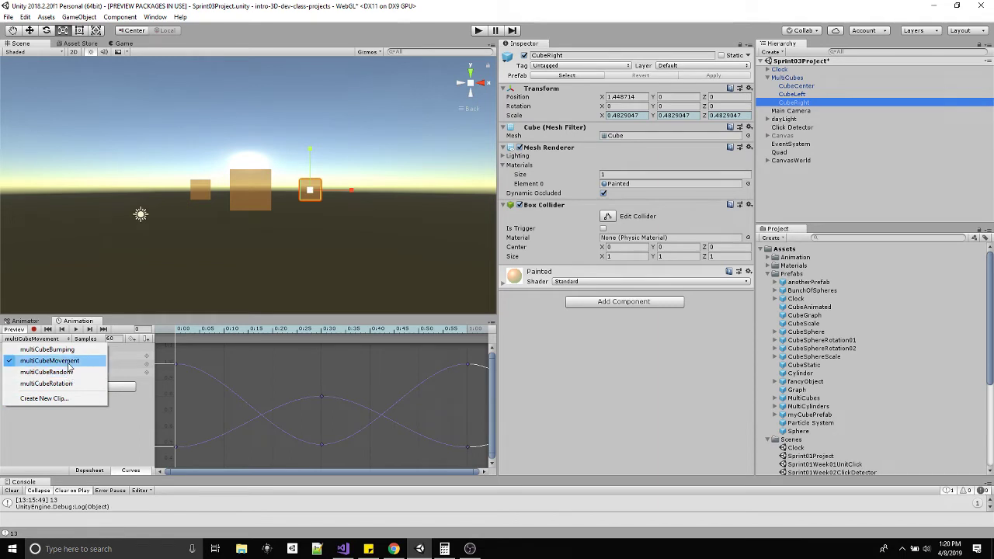
pyautogui.click(35, 321)
pyautogui.moveTo(323, 417); pyautogui.dragTo(319, 420)
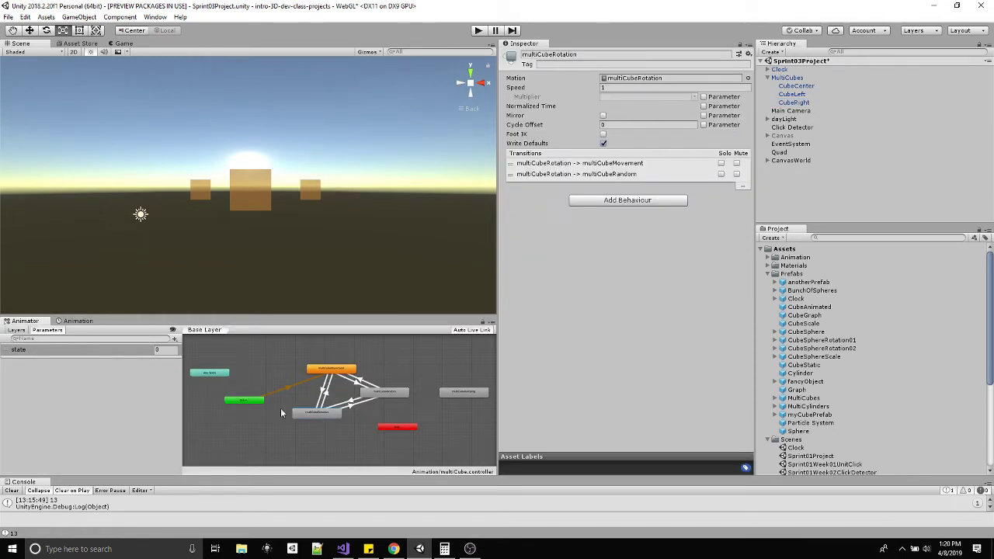